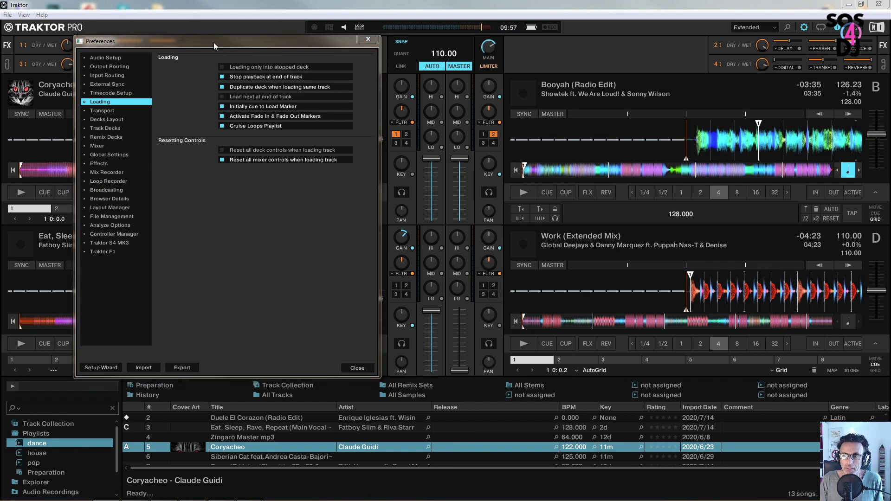
Step: Play deck A with key lock turned on and load Zingarò Master mp3 onto it during playback
{"action": "left_click_drag", "start_coordinate": [213, 43], "coordinate": [543, 35]}
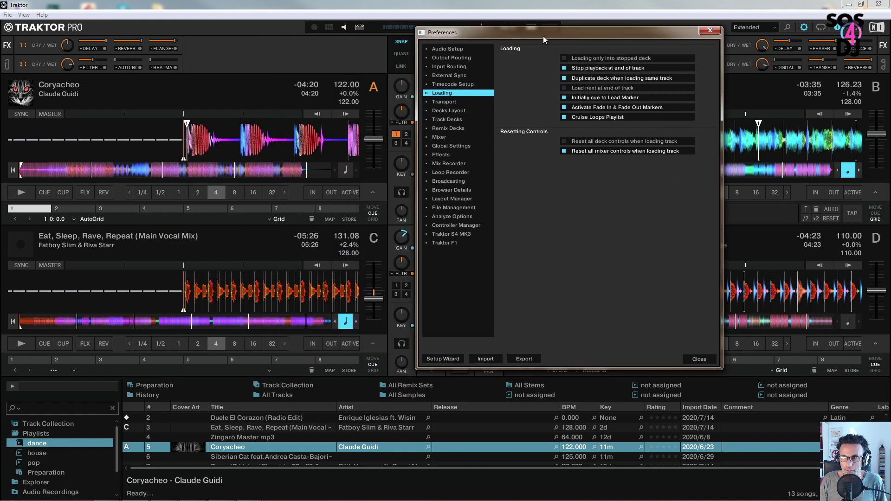
{"action": "left_click", "coordinate": [347, 171]}
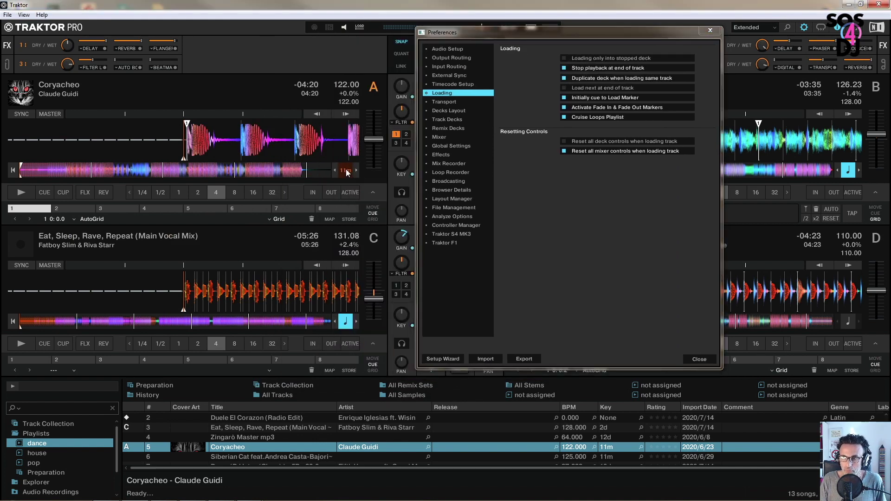
{"action": "left_click", "coordinate": [20, 193]}
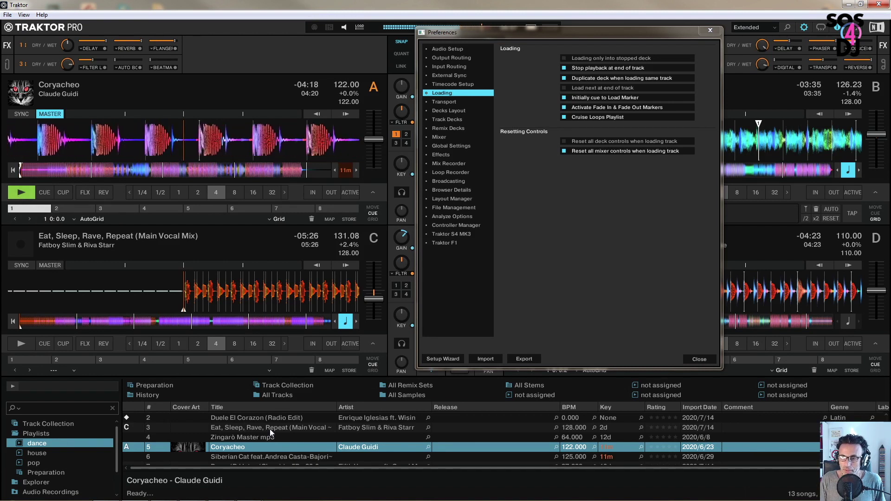
{"action": "left_click", "coordinate": [249, 438]}
{"action": "left_click_drag", "start_coordinate": [247, 435], "coordinate": [189, 144]}
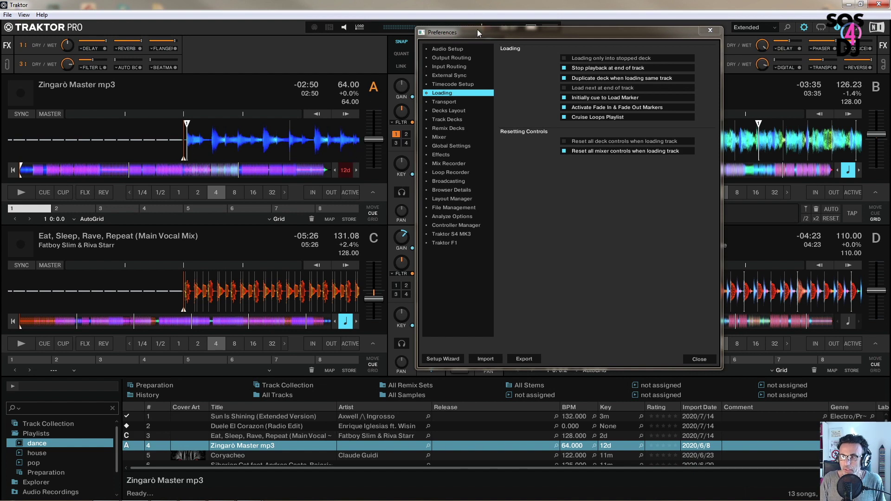
Step: Enable Loading only into stopped deck in the loading preferences and uncover deck A
{"action": "left_click_drag", "start_coordinate": [482, 35], "coordinate": [319, 50]}
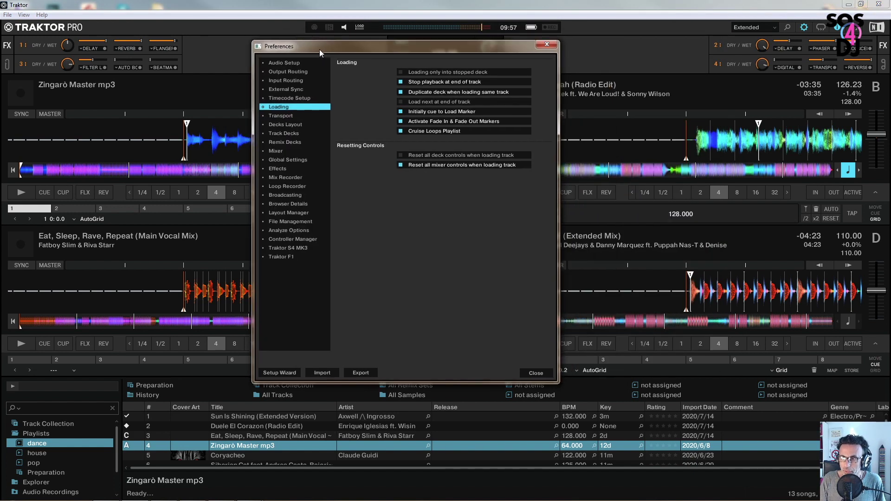
{"action": "left_click", "coordinate": [400, 72]}
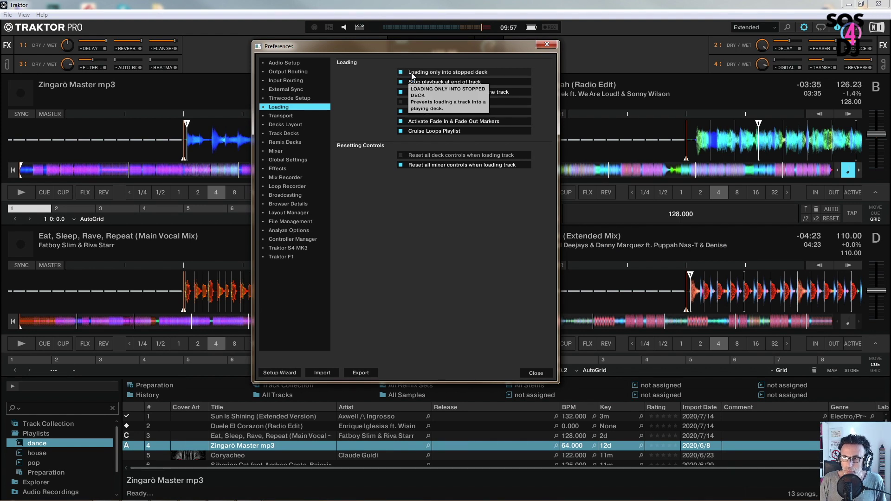
{"action": "left_click_drag", "start_coordinate": [371, 46], "coordinate": [542, 58]}
Step: Try to load Eat, Sleep, Rave, Repeat (Main Vocal Mix) onto deck A while it plays, and stop the deck
{"action": "left_click", "coordinate": [21, 192]}
{"action": "left_click", "coordinate": [230, 437]}
{"action": "left_click_drag", "start_coordinate": [230, 439], "coordinate": [96, 121]}
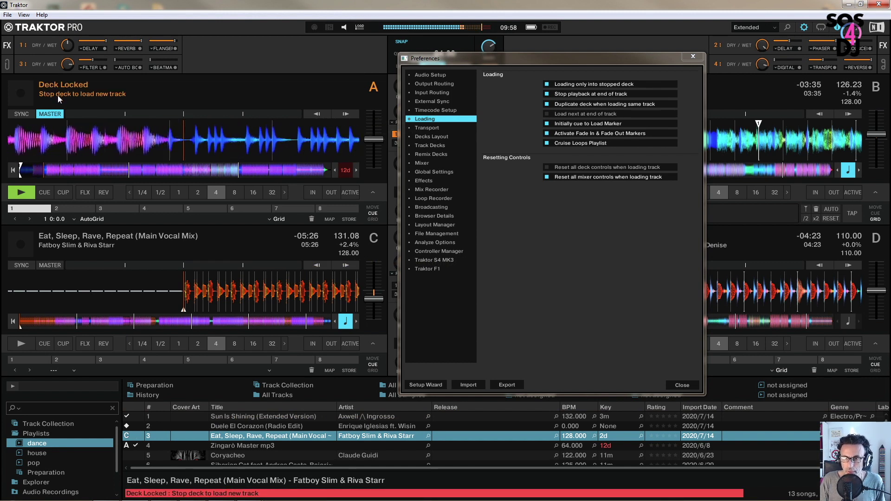
{"action": "left_click", "coordinate": [25, 190]}
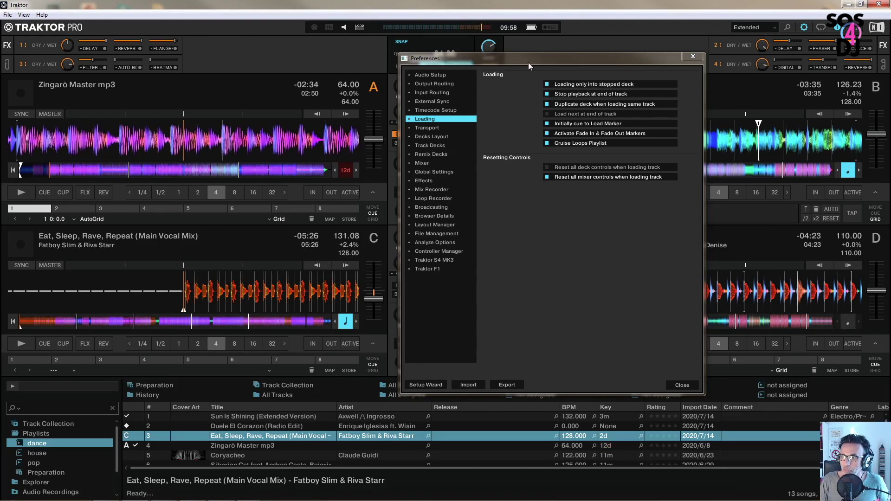
Step: Turn off Loading only into stopped deck in the loading preferences
{"action": "left_click_drag", "start_coordinate": [528, 62], "coordinate": [293, 49]}
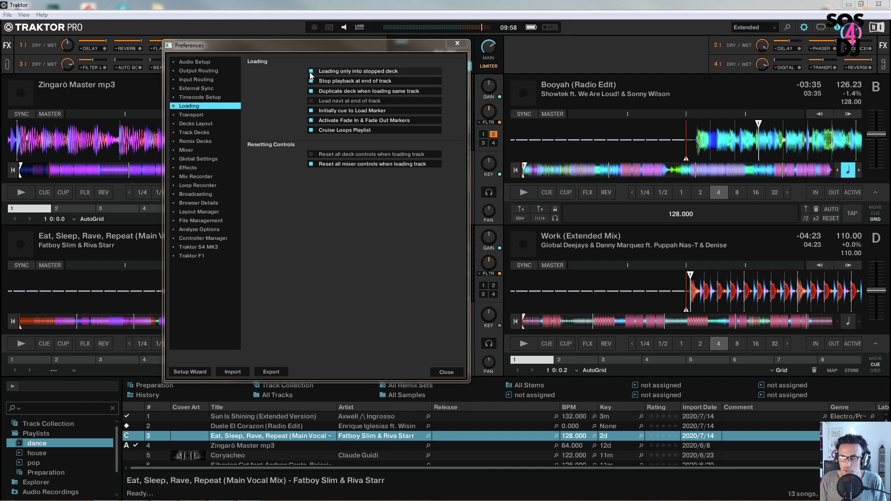
{"action": "mouse_move", "coordinate": [311, 76]}
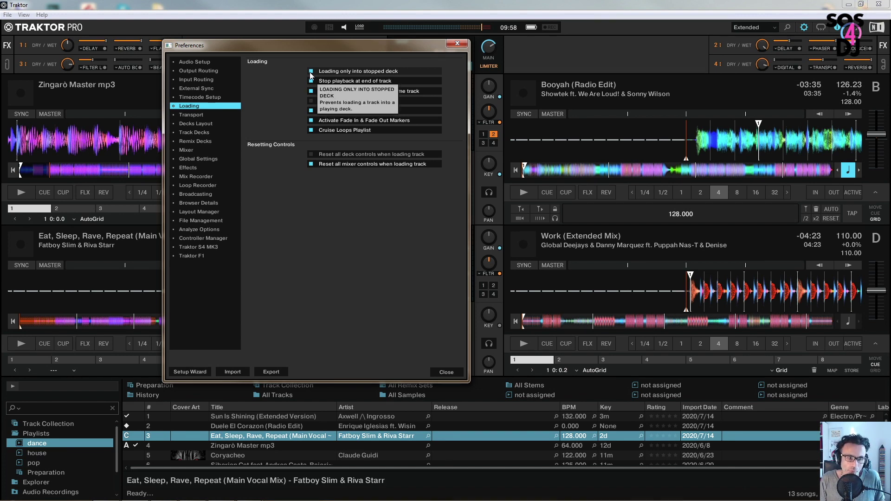
{"action": "left_click", "coordinate": [311, 71]}
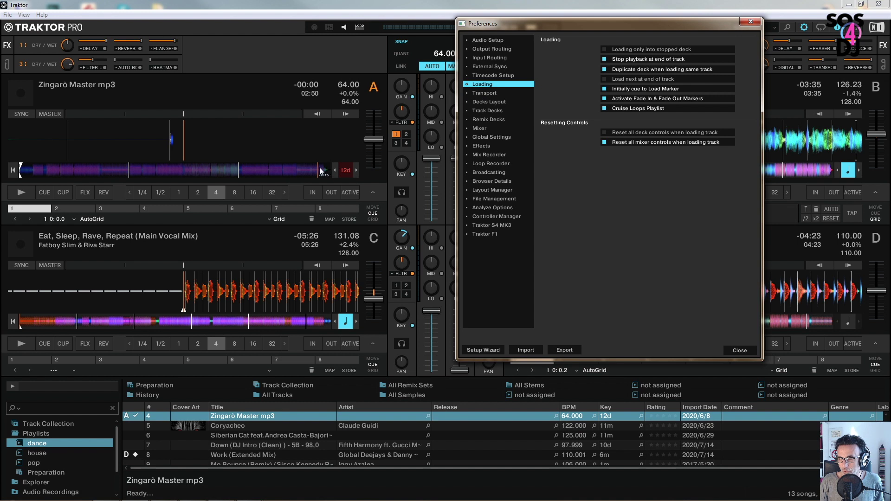
Step: Play deck A out to the end of its track and turn off Stop playback at end of track
{"action": "left_click", "coordinate": [19, 192]}
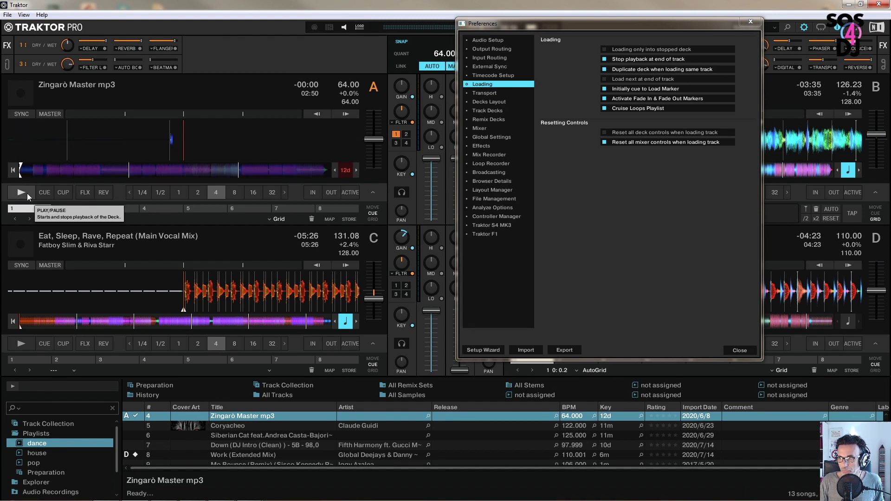
{"action": "left_click", "coordinate": [604, 59]}
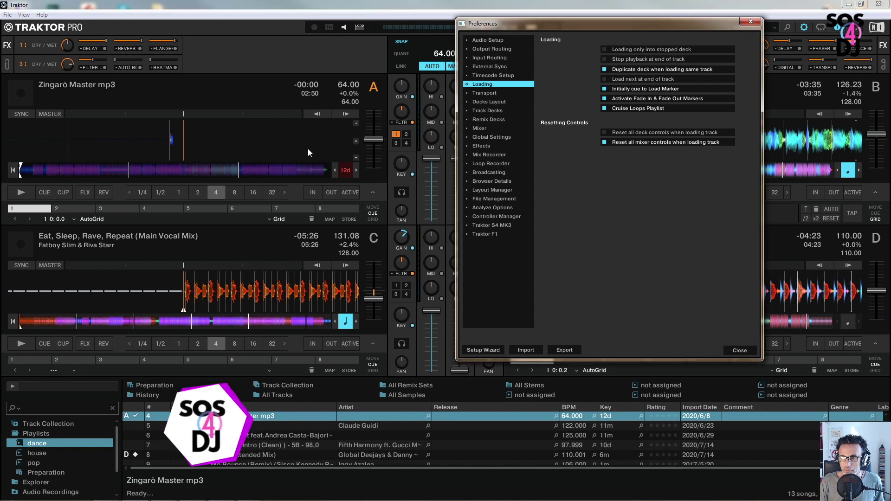
Step: Play deck A from near its end past the end of the track, stop it, and re-enable Stop playback at end of track
{"action": "left_click", "coordinate": [323, 171]}
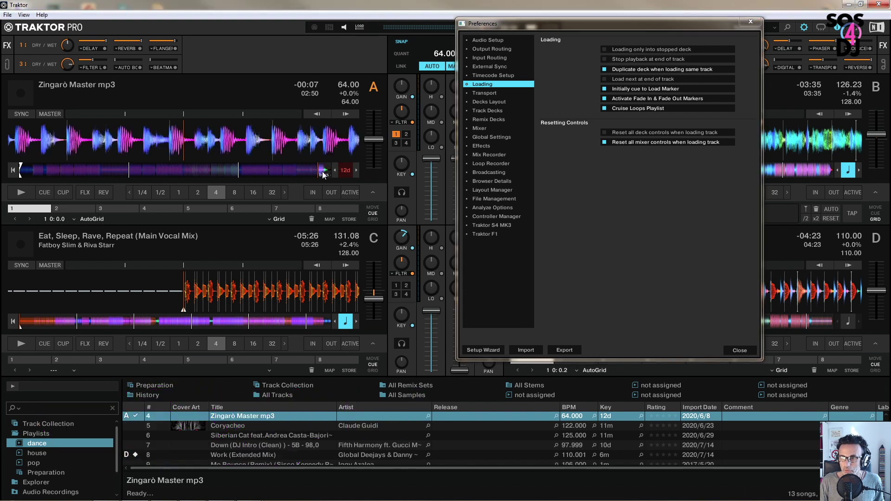
{"action": "left_click", "coordinate": [20, 193]}
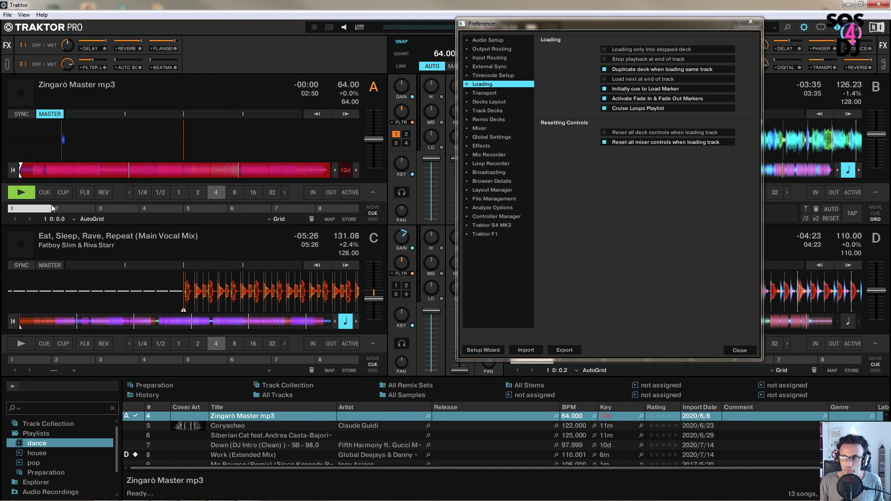
{"action": "left_click", "coordinate": [26, 192]}
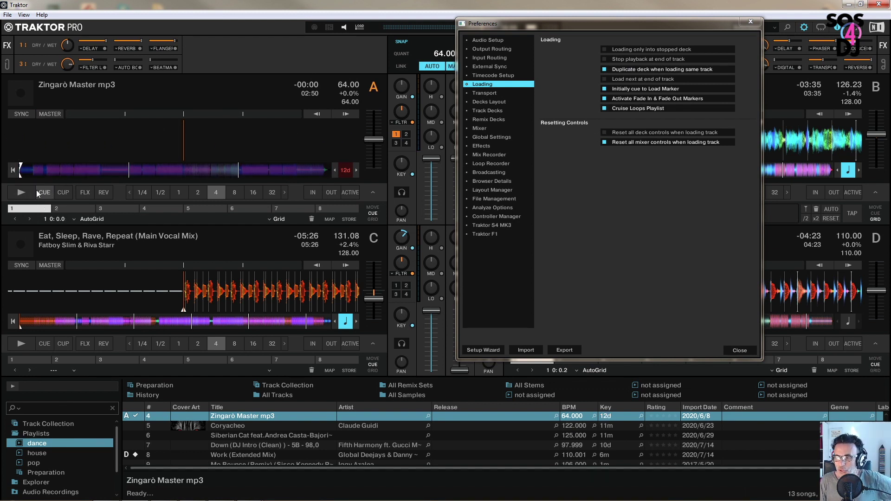
{"action": "left_click", "coordinate": [606, 59]}
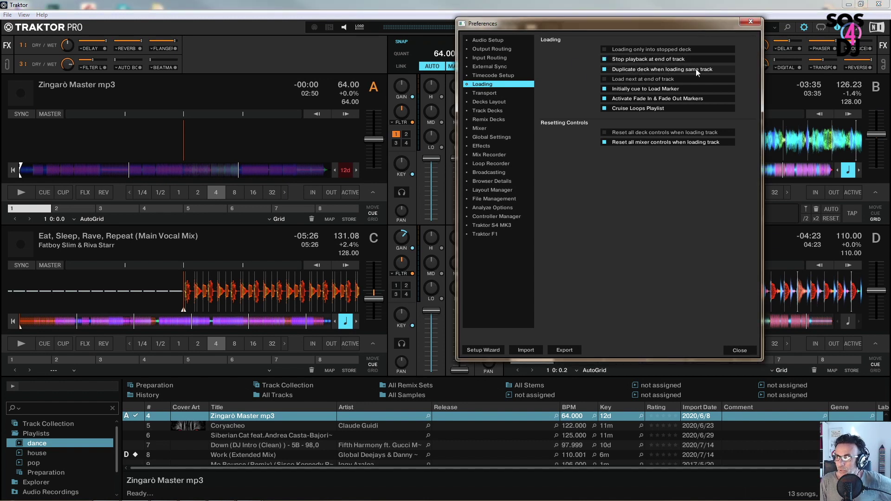
Step: Duplicate Zingarò Master mp3 from playing deck A onto deck B by loading the same track, and stop both decks
{"action": "left_click_drag", "start_coordinate": [665, 24], "coordinate": [648, 230]}
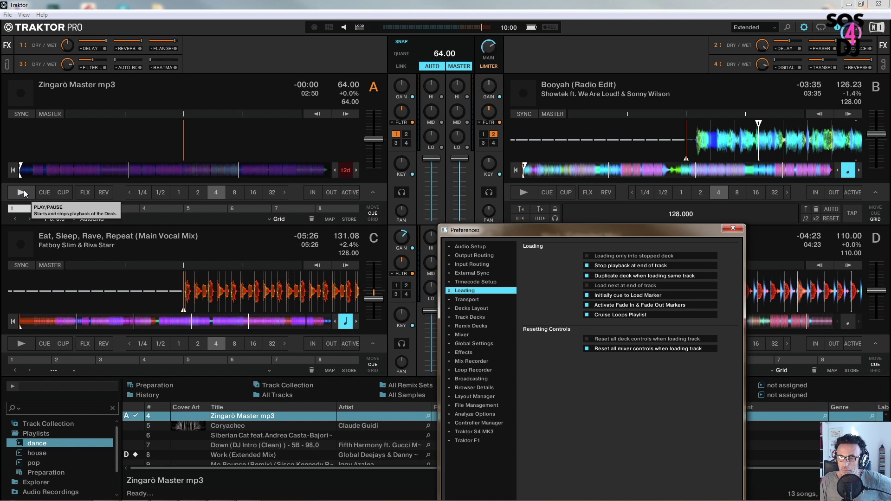
{"action": "left_click_drag", "start_coordinate": [491, 231], "coordinate": [390, 289]}
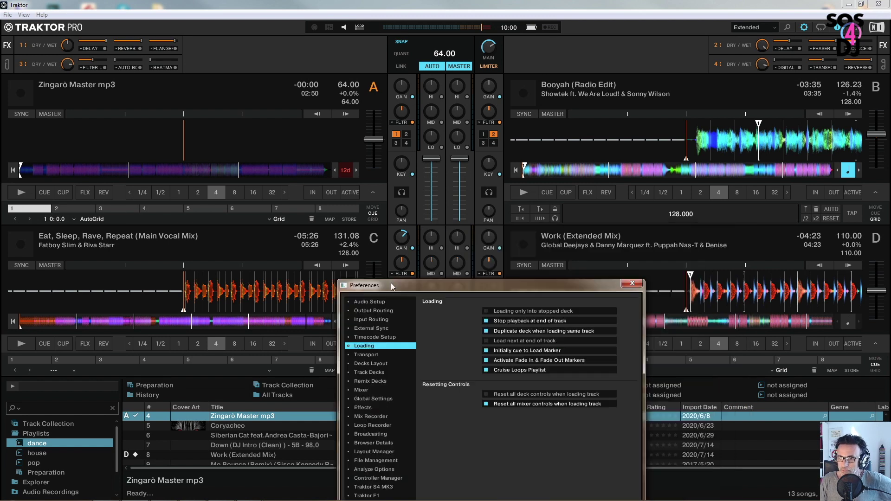
{"action": "left_click", "coordinate": [18, 195]}
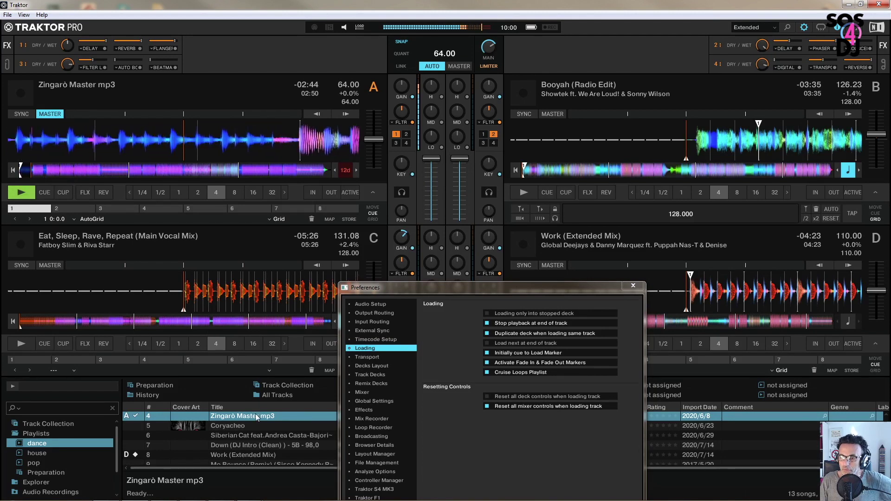
{"action": "left_click_drag", "start_coordinate": [258, 415], "coordinate": [648, 125]}
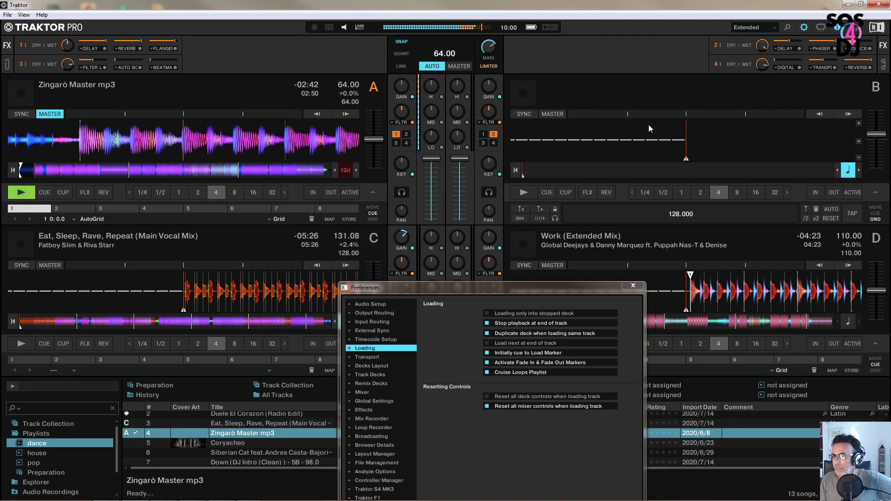
{"action": "left_click", "coordinate": [525, 191]}
{"action": "left_click", "coordinate": [28, 198]}
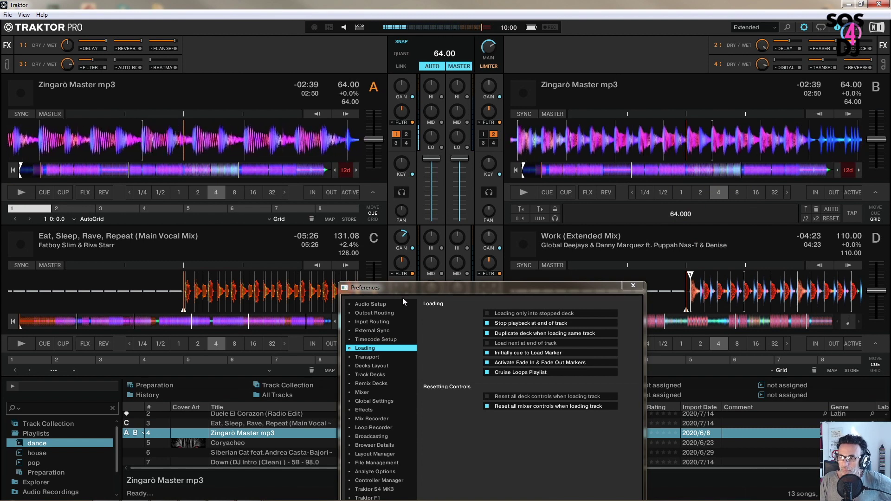
Step: Position deck A near the end of its track and enable Load next at end of track
{"action": "left_click_drag", "start_coordinate": [404, 289], "coordinate": [327, 135]}
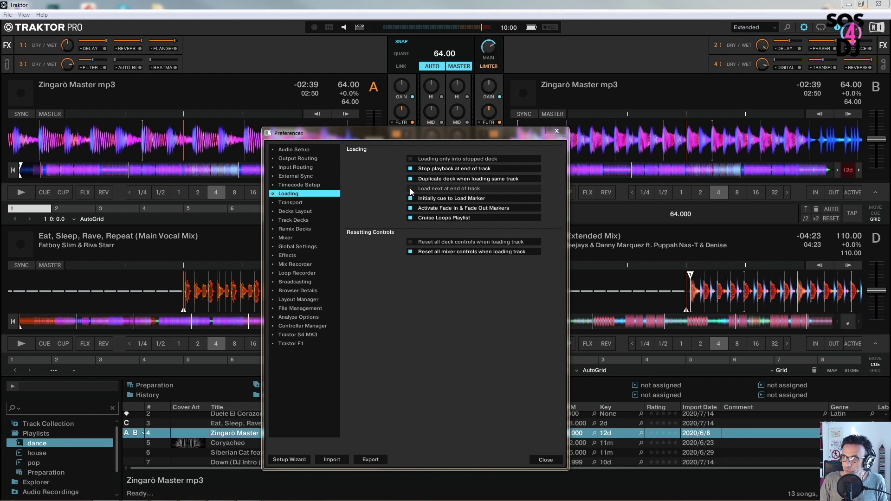
{"action": "mouse_move", "coordinate": [410, 188]}
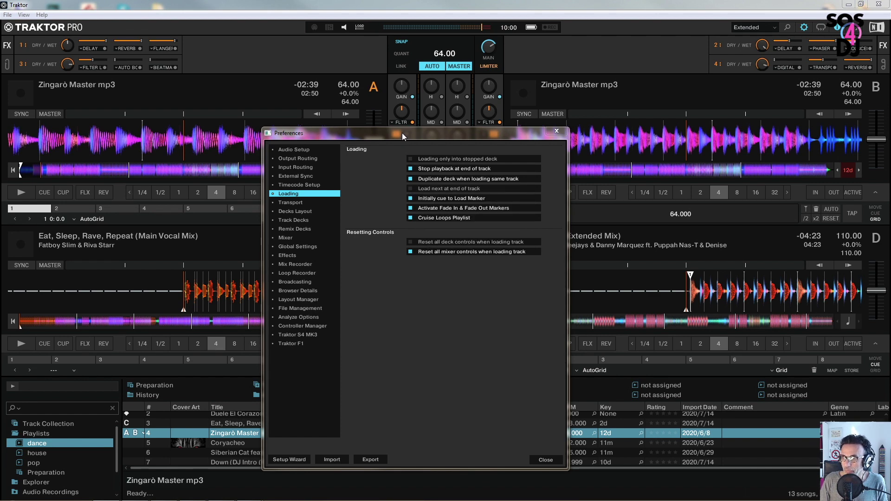
{"action": "left_click_drag", "start_coordinate": [402, 132], "coordinate": [562, 65]}
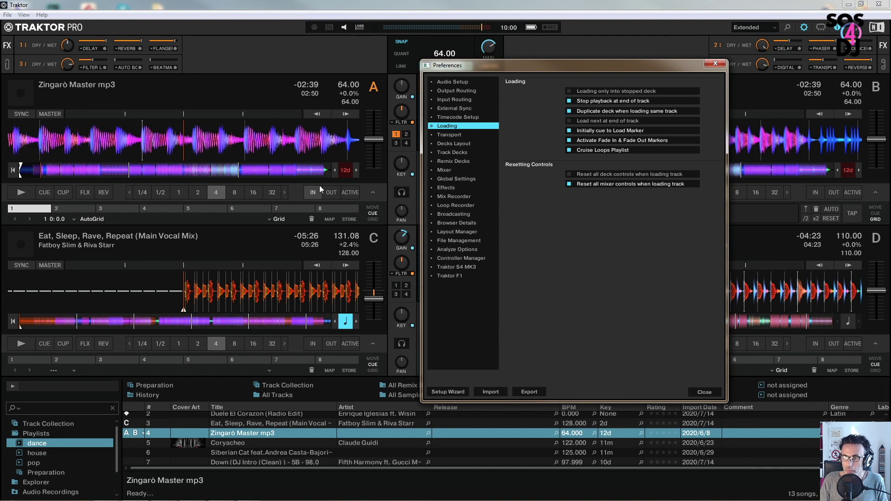
{"action": "left_click", "coordinate": [319, 170]}
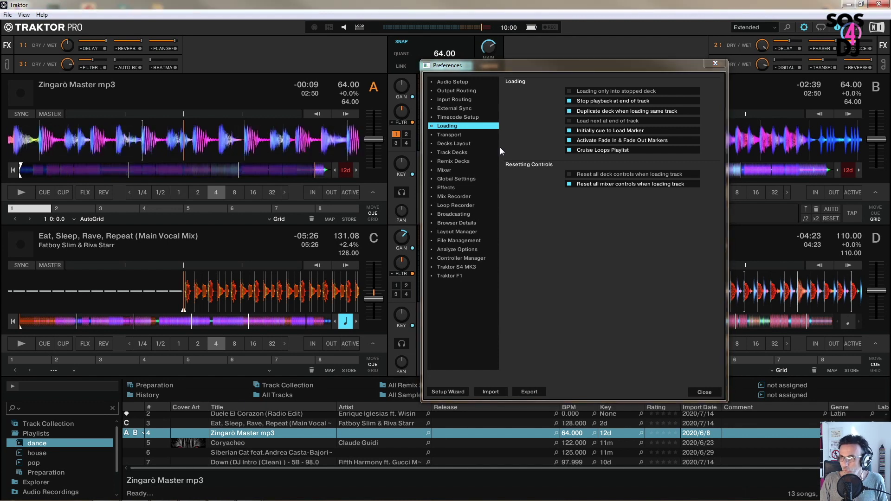
{"action": "left_click", "coordinate": [569, 121]}
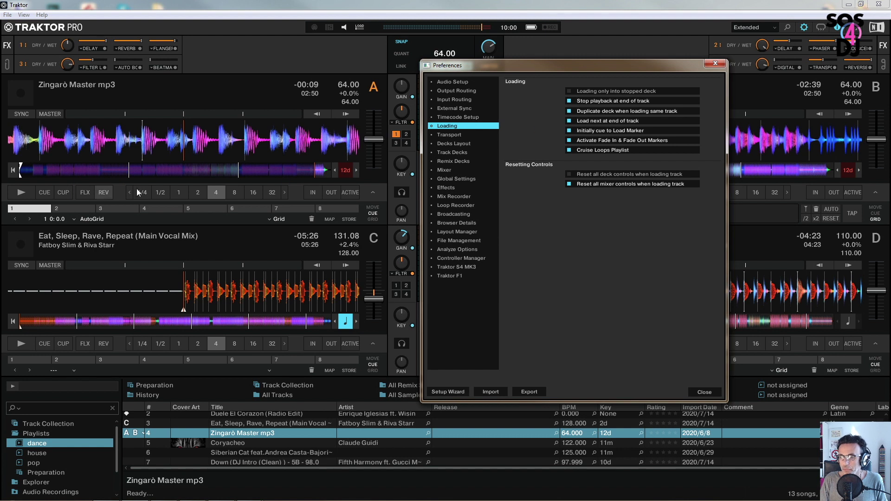
Step: Play deck A to the end so the next playlist track loads, and compare the loaded entries in the track list
{"action": "left_click", "coordinate": [19, 191]}
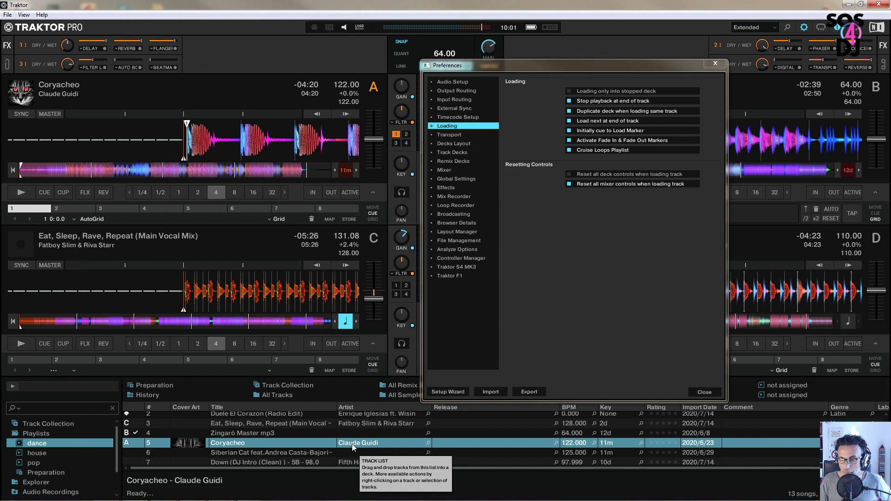
{"action": "left_click", "coordinate": [281, 431]}
{"action": "left_click", "coordinate": [276, 444]}
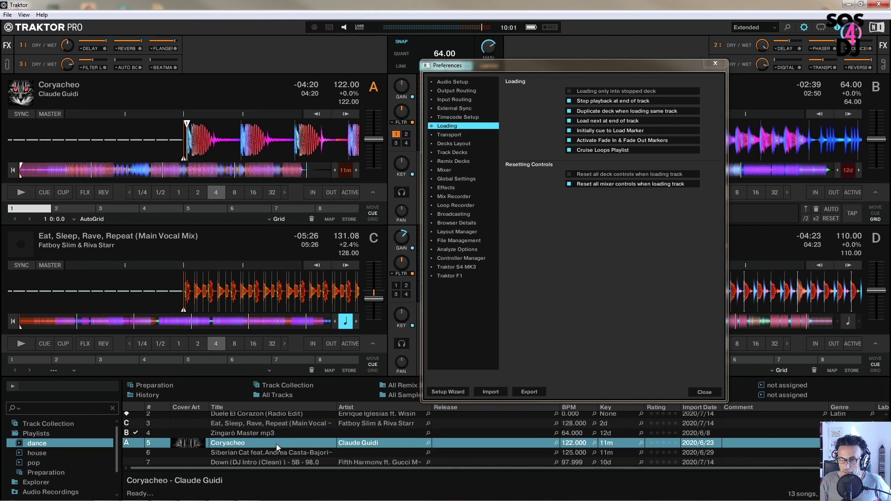
{"action": "left_click", "coordinate": [277, 435]}
{"action": "left_click", "coordinate": [277, 452]}
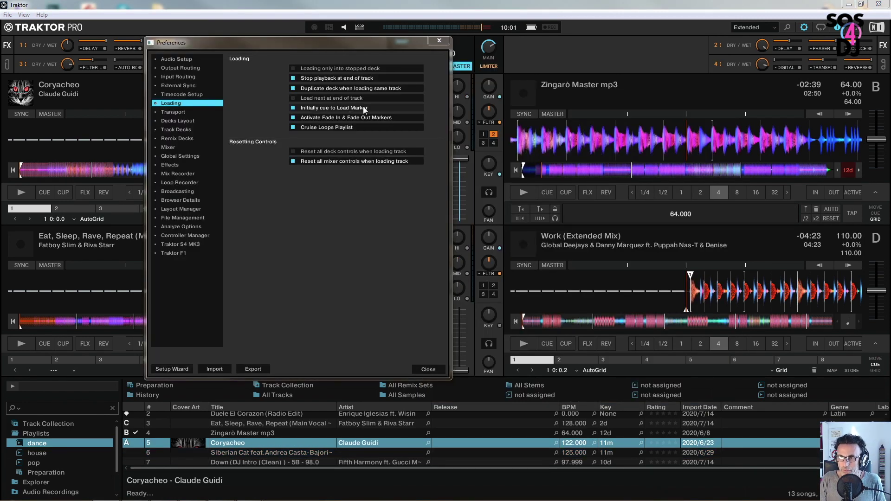
Step: Move the preferences window clear of deck A and switch Initially cue to Load Marker off and back on
{"action": "left_click_drag", "start_coordinate": [311, 44], "coordinate": [485, 43]}
{"action": "left_click", "coordinate": [191, 135]}
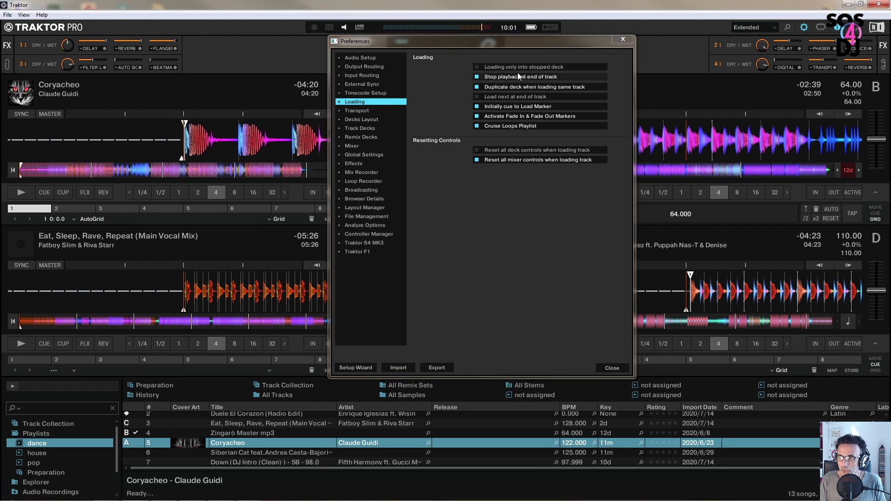
{"action": "mouse_move", "coordinate": [430, 40]}
{"action": "left_mouse_down"}
{"action": "mouse_move", "coordinate": [453, 41]}
{"action": "mouse_move", "coordinate": [430, 54]}
{"action": "left_mouse_up"}
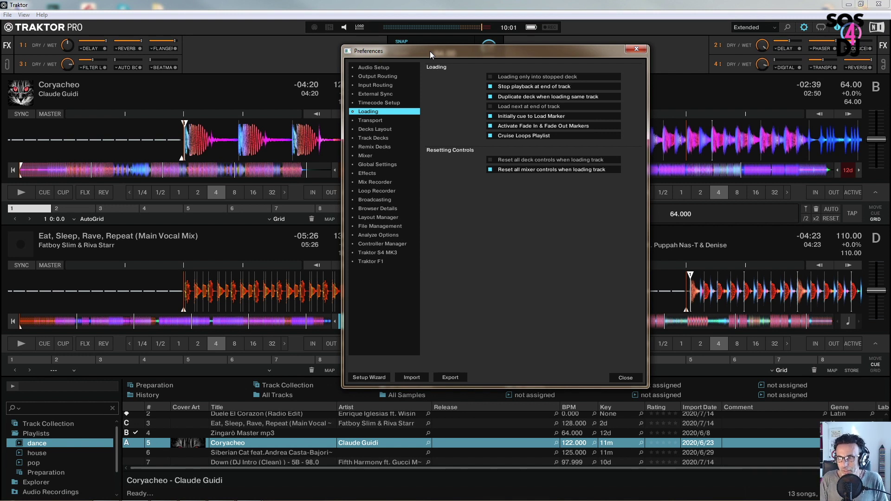
{"action": "left_click_drag", "start_coordinate": [450, 51], "coordinate": [491, 43]}
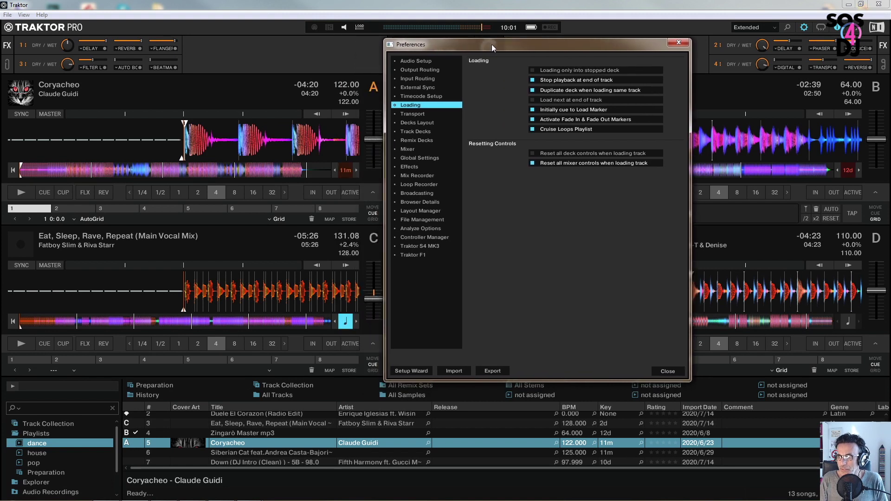
{"action": "left_click", "coordinate": [532, 110]}
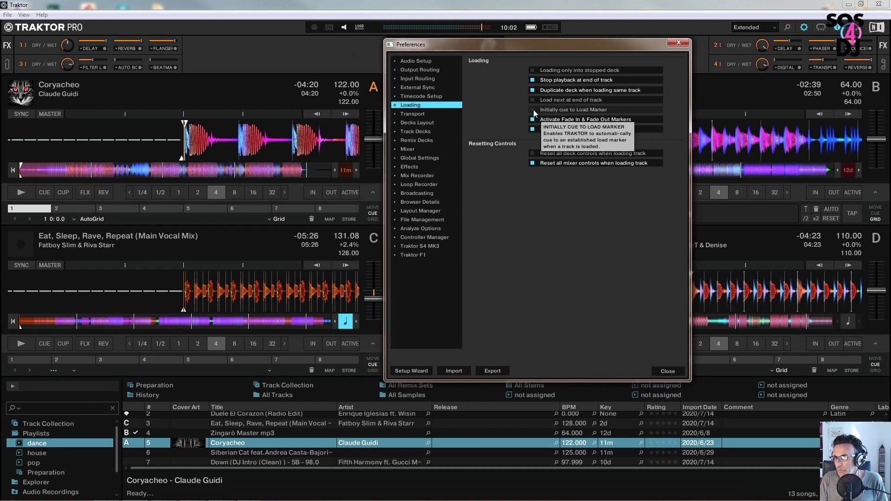
{"action": "left_click", "coordinate": [534, 110]}
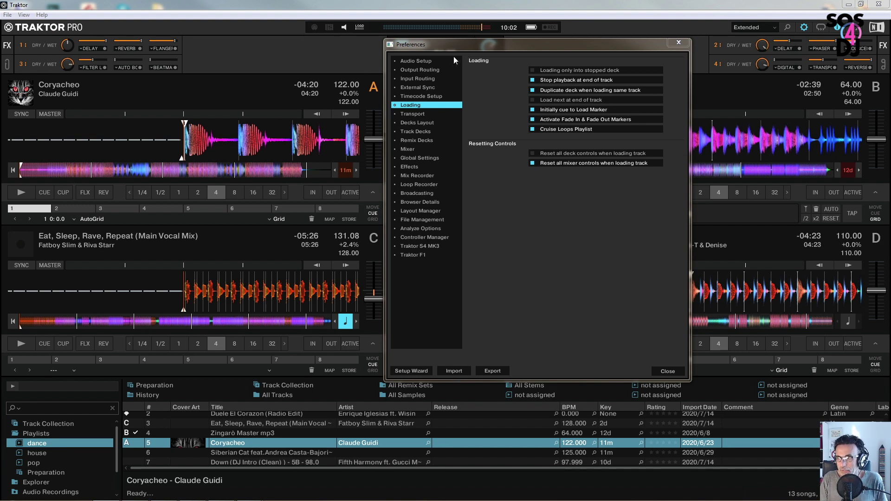
Step: Uncover deck A, jump close to the end of Coryacheo, and return to the Loading preferences
{"action": "left_click_drag", "start_coordinate": [440, 47], "coordinate": [240, 266]}
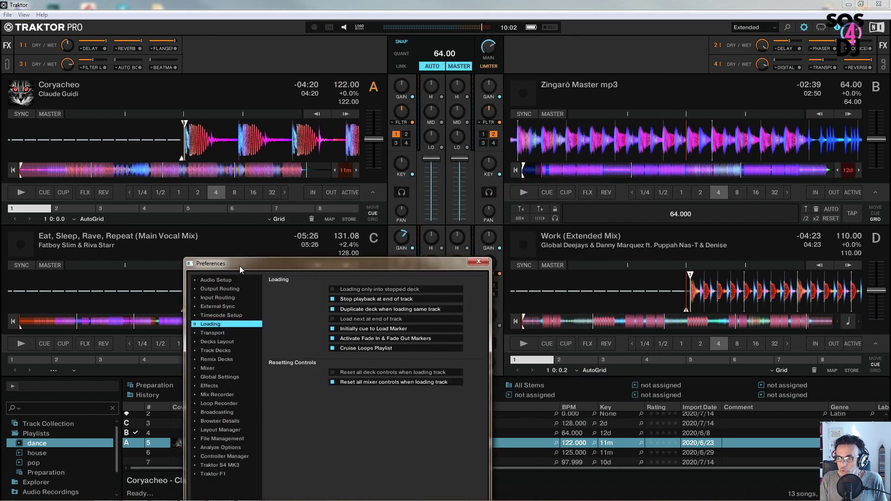
{"action": "left_click", "coordinate": [301, 172]}
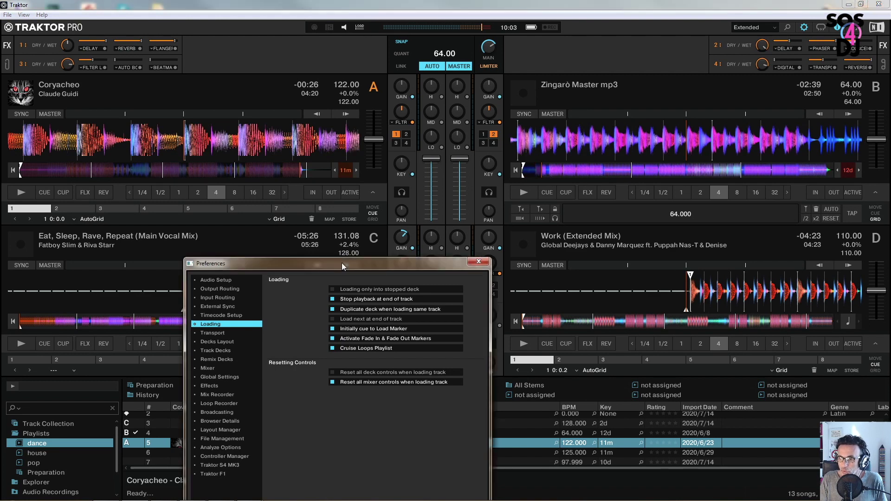
{"action": "left_click_drag", "start_coordinate": [342, 263], "coordinate": [358, 218]}
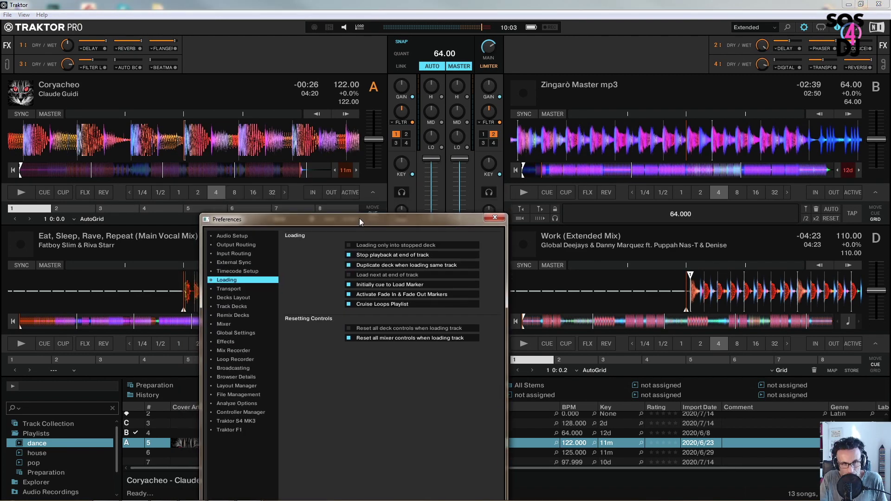
{"action": "left_click_drag", "start_coordinate": [360, 218], "coordinate": [522, 134]}
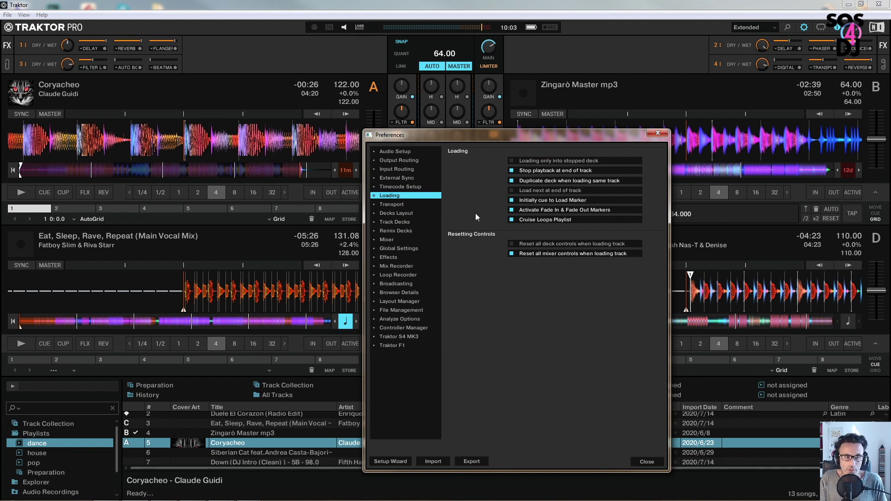
Step: Examine the order of the dance playlist, going from Zingarò Master mp3 to its last tracks and back to Sun Is Shining and Coryacheo
{"action": "left_click", "coordinate": [255, 432]}
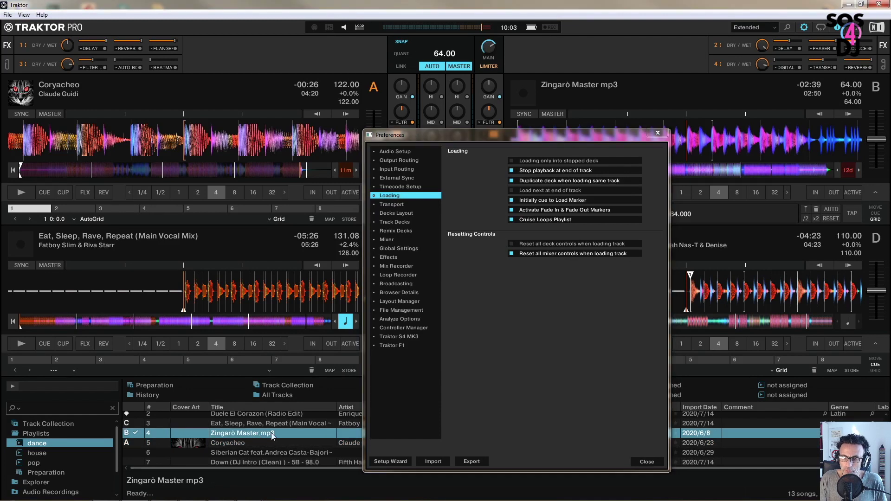
{"action": "scroll", "coordinate": [271, 432], "scroll_direction": "down", "scroll_amount": 2}
{"action": "left_click", "coordinate": [251, 461]}
{"action": "scroll", "coordinate": [251, 458], "scroll_direction": "up", "scroll_amount": 3}
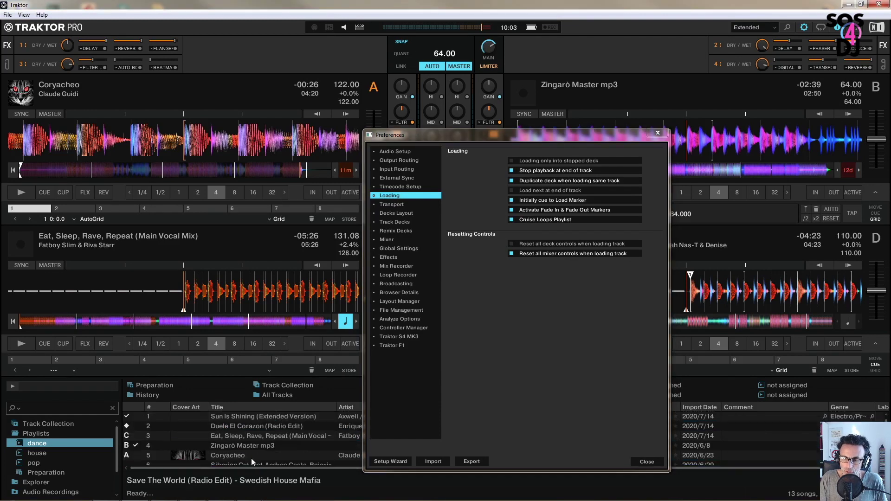
{"action": "left_click", "coordinate": [266, 416]}
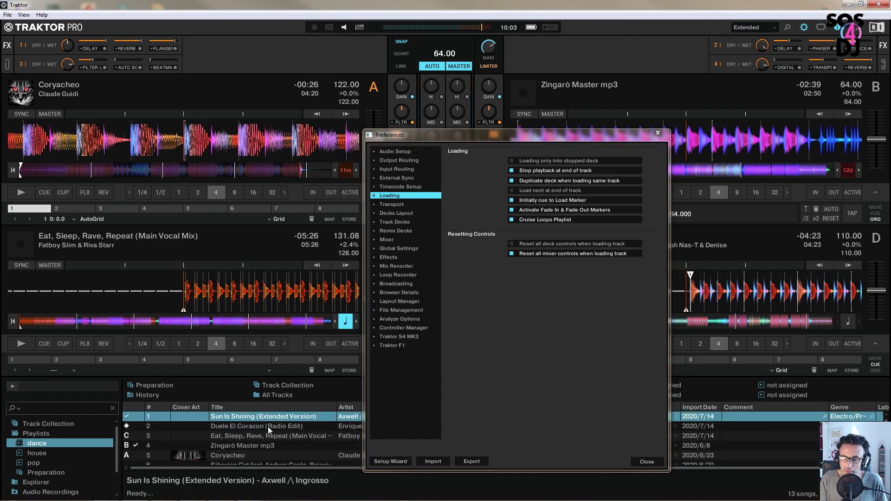
{"action": "left_click", "coordinate": [260, 455]}
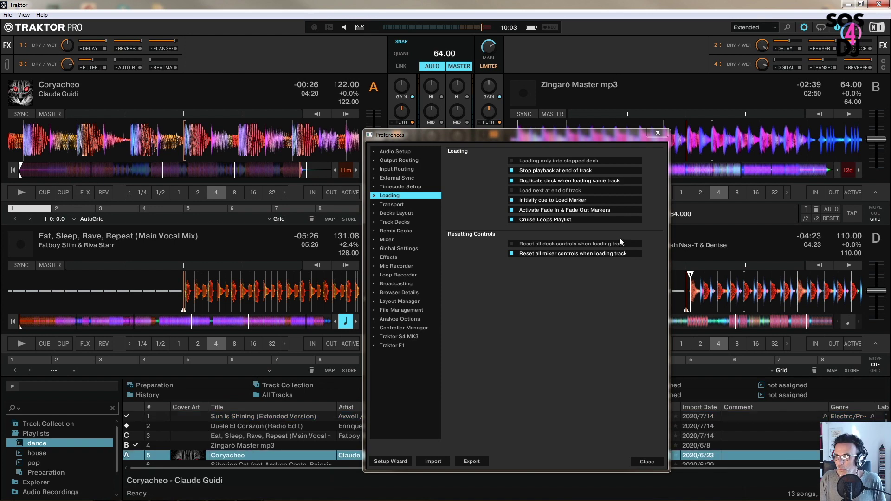
Step: Switch Reset all deck controls when loading track on and off again, uncovering the decks and mixer in between
{"action": "left_click_drag", "start_coordinate": [550, 134], "coordinate": [446, 59]}
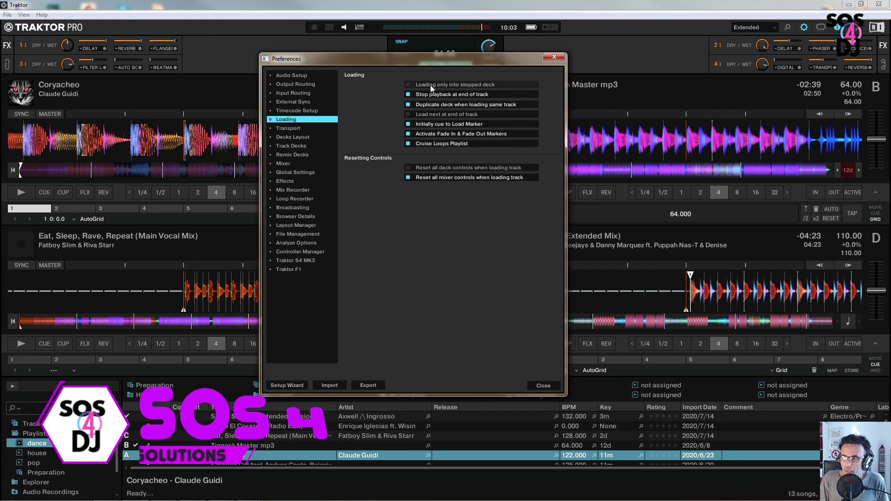
{"action": "left_click_drag", "start_coordinate": [428, 57], "coordinate": [244, 32]}
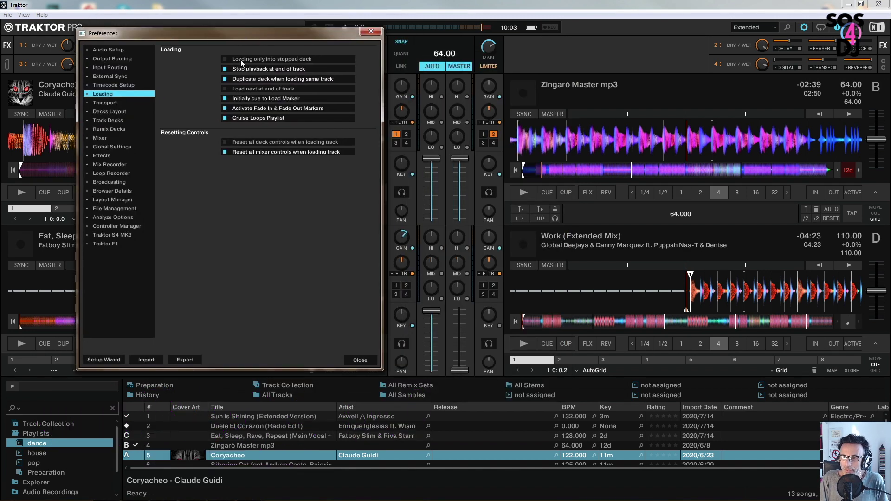
{"action": "left_click", "coordinate": [225, 142]}
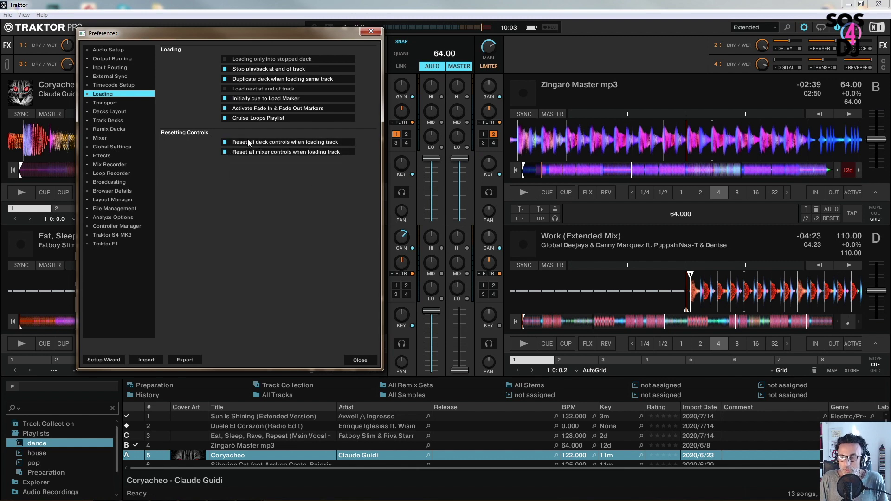
{"action": "left_click_drag", "start_coordinate": [302, 32], "coordinate": [598, 88]}
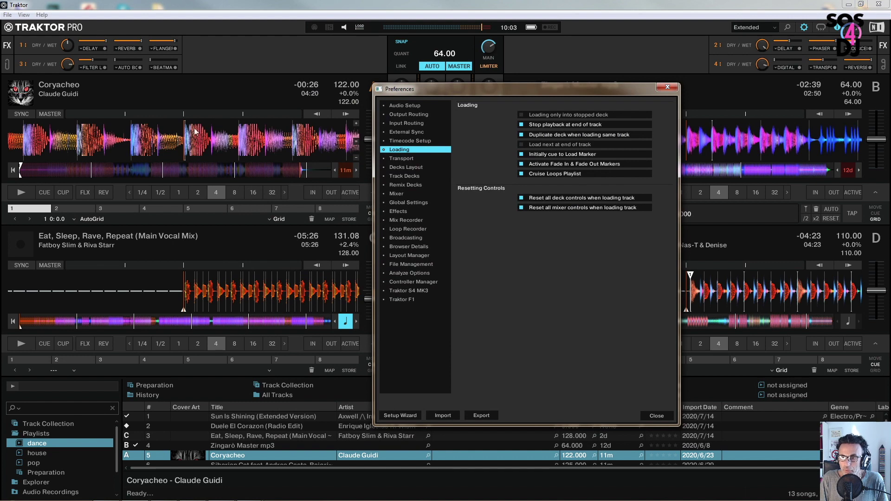
{"action": "left_click_drag", "start_coordinate": [459, 86], "coordinate": [118, 108]}
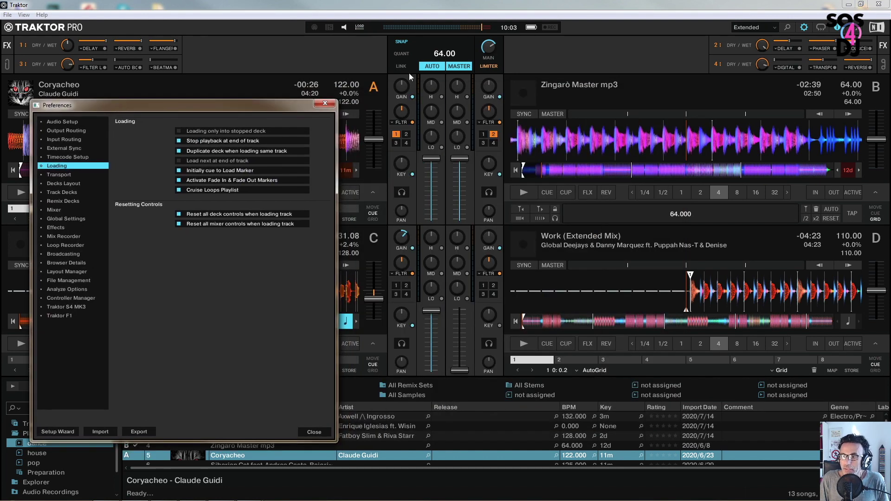
{"action": "left_click", "coordinate": [181, 216]}
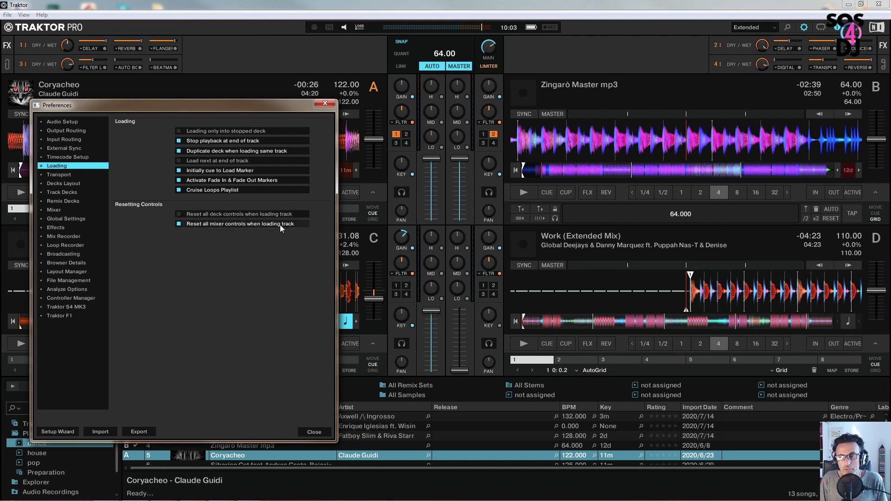
Step: Raise channel A's HI, MID and LO EQ, and load Zingarò Master mp3 onto deck A with the mixer reset option enabled
{"action": "left_click_drag", "start_coordinate": [228, 105], "coordinate": [762, 78]}
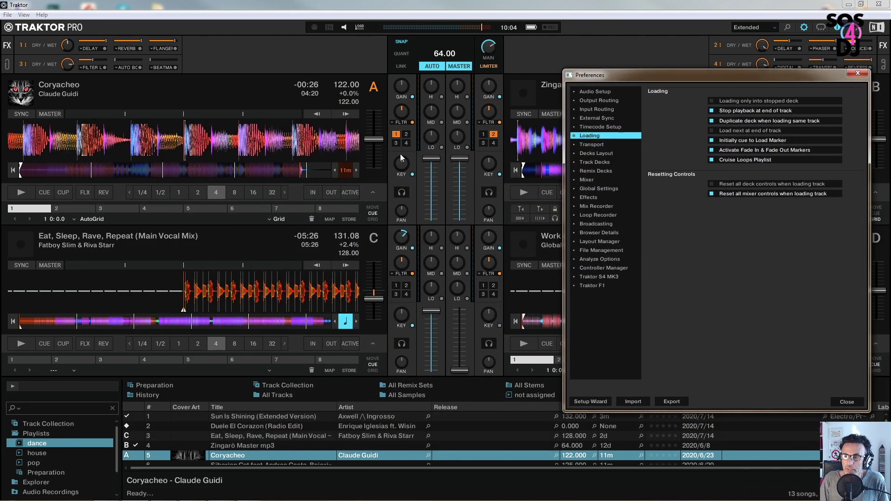
{"action": "left_click_drag", "start_coordinate": [432, 137], "coordinate": [431, 101]}
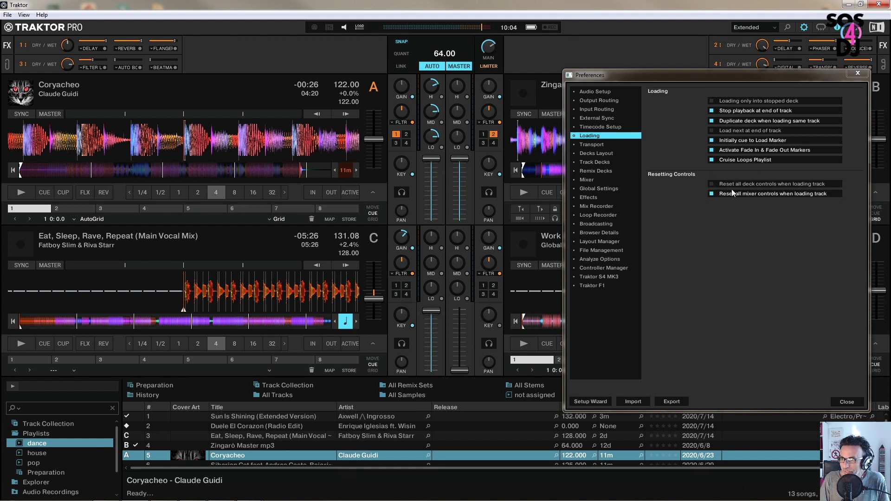
{"action": "left_click_drag", "start_coordinate": [771, 74], "coordinate": [263, 114]}
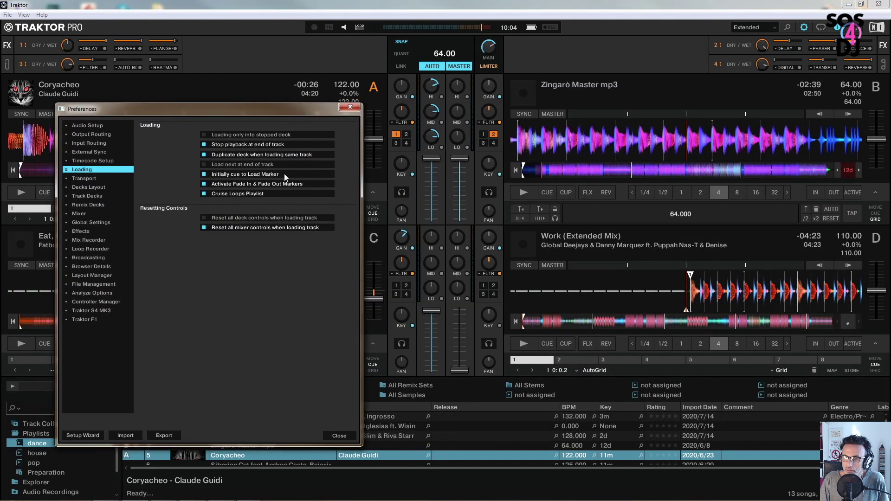
{"action": "left_click_drag", "start_coordinate": [226, 110], "coordinate": [630, 125]}
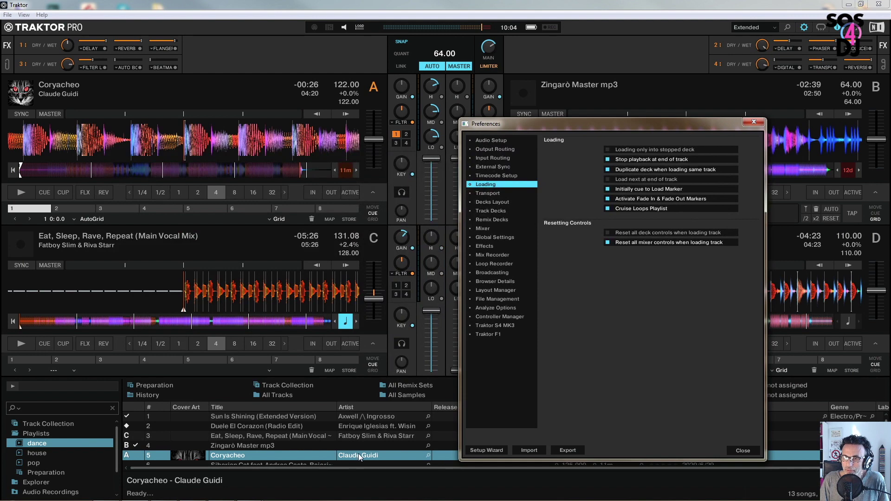
{"action": "left_click", "coordinate": [352, 442]}
{"action": "left_click_drag", "start_coordinate": [352, 441], "coordinate": [195, 107]}
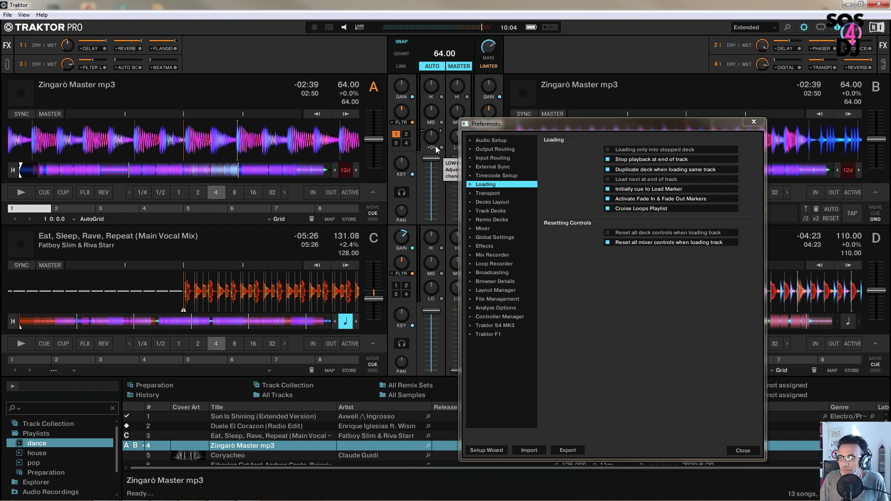
Step: Disable Reset all mixer controls when loading track, raise channel A's three EQ knobs to about 70–80%, and load Eat, Sleep, Rave, Repeat onto deck A
{"action": "left_click", "coordinate": [609, 242]}
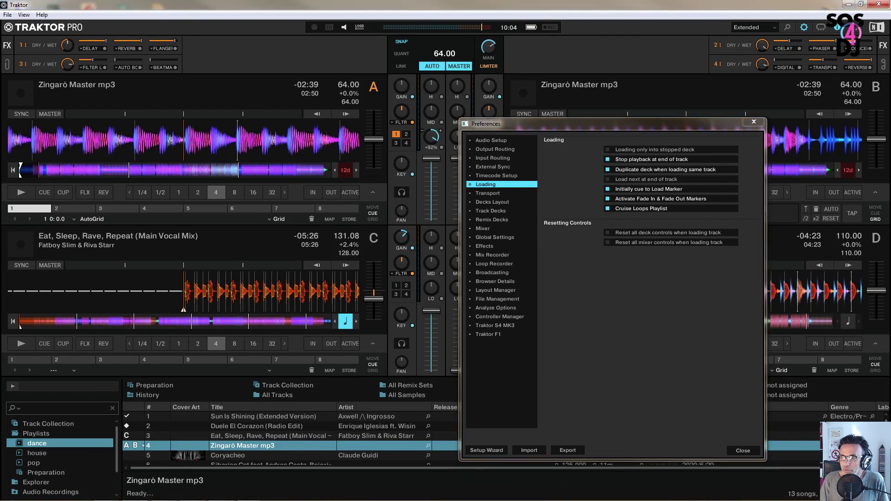
{"action": "left_click_drag", "start_coordinate": [431, 112], "coordinate": [435, 90]}
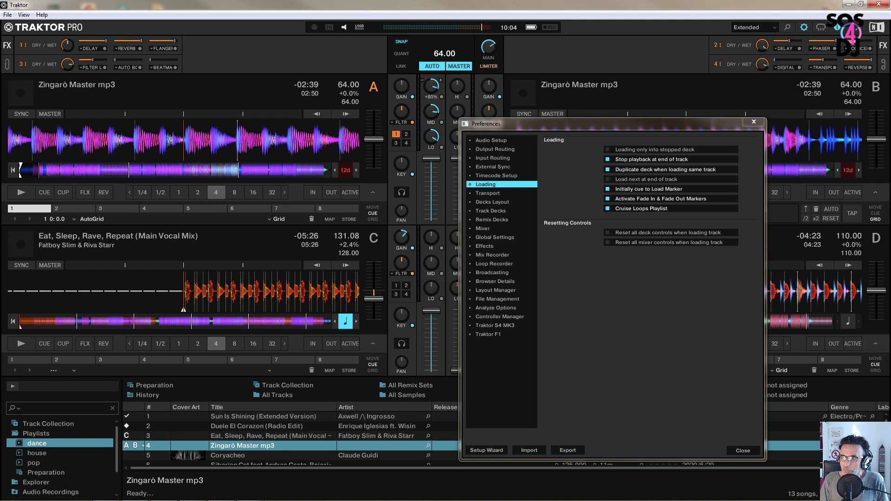
{"action": "left_click_drag", "start_coordinate": [432, 137], "coordinate": [432, 127]}
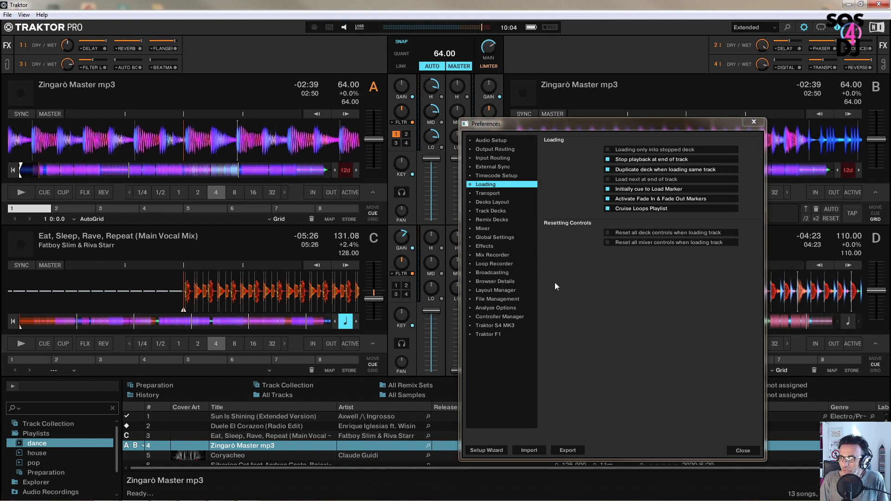
{"action": "left_click_drag", "start_coordinate": [363, 436], "coordinate": [220, 149]}
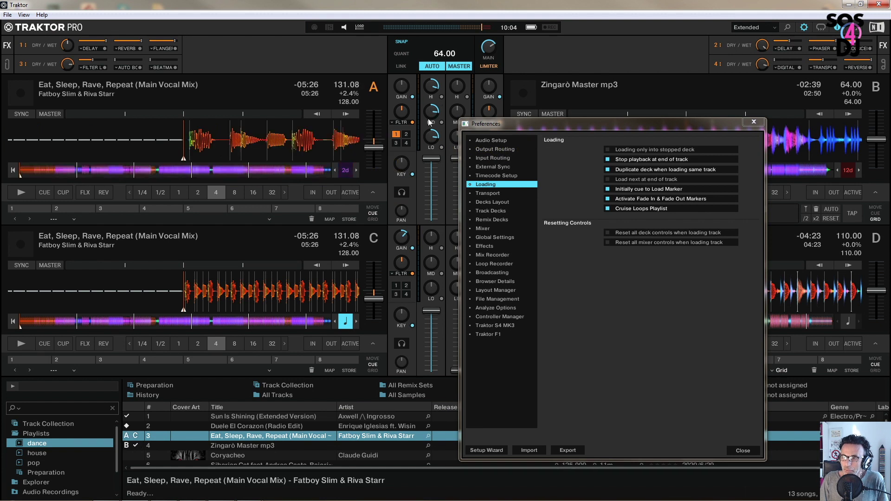
Step: Reset channel A's LO, MID and HI EQ knobs to 0%
{"action": "mouse_move", "coordinate": [434, 141]}
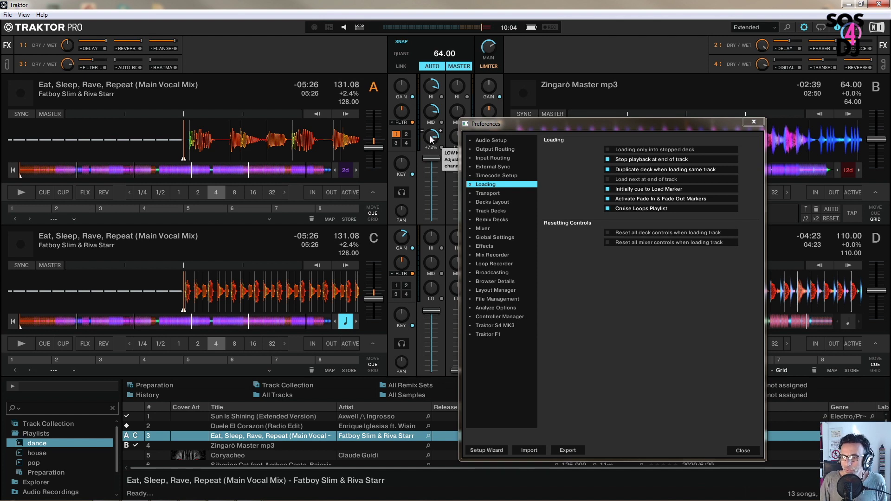
{"action": "double_click", "coordinate": [430, 138]}
{"action": "double_click", "coordinate": [429, 112]}
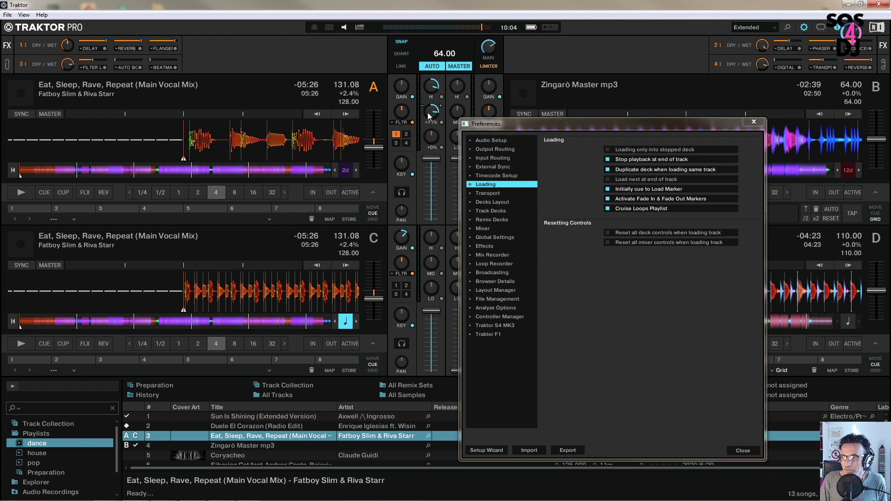
{"action": "double_click", "coordinate": [432, 85]}
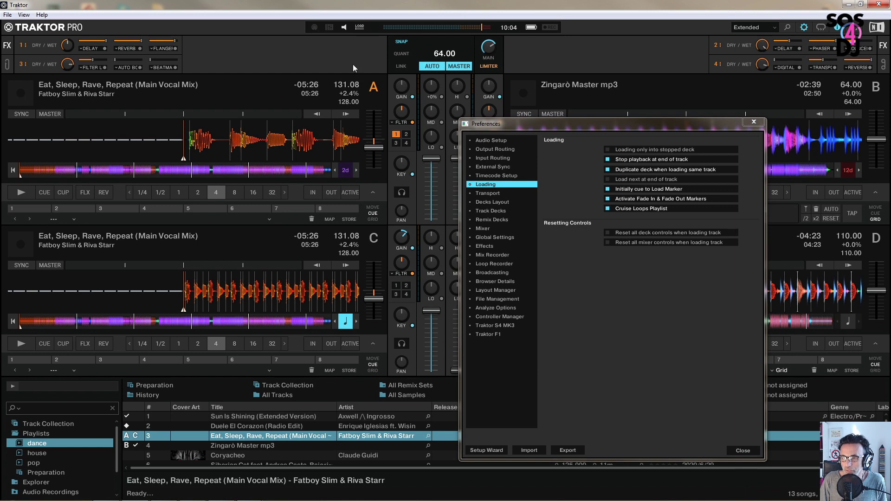
Step: Re-enable Reset all mixer controls when loading track and close the preferences
{"action": "left_click", "coordinate": [608, 244]}
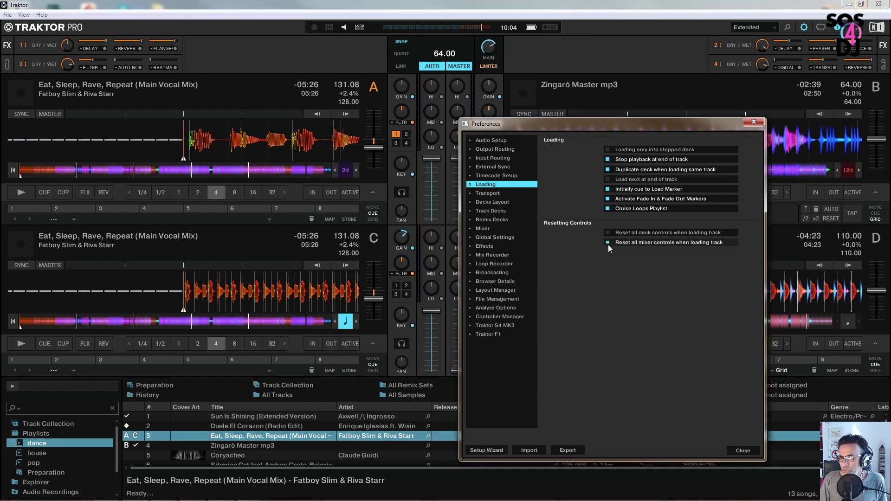
{"action": "left_click_drag", "start_coordinate": [595, 122], "coordinate": [285, 20]}
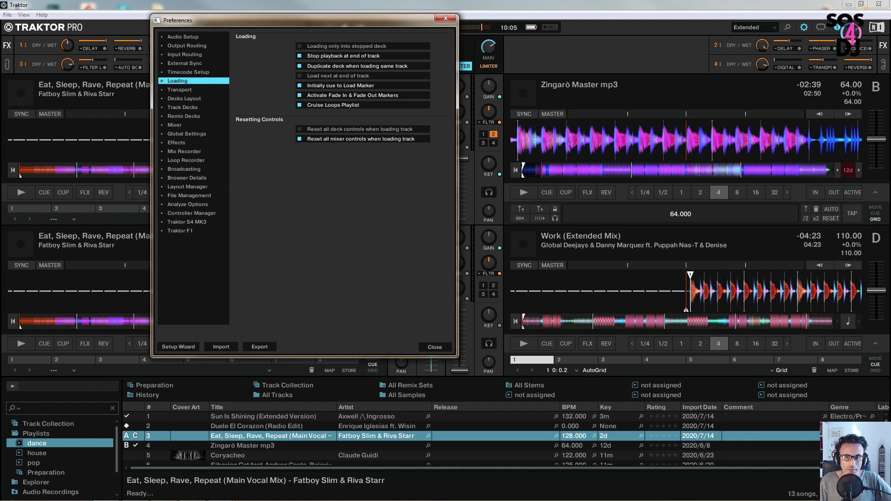
{"action": "left_click", "coordinate": [439, 347]}
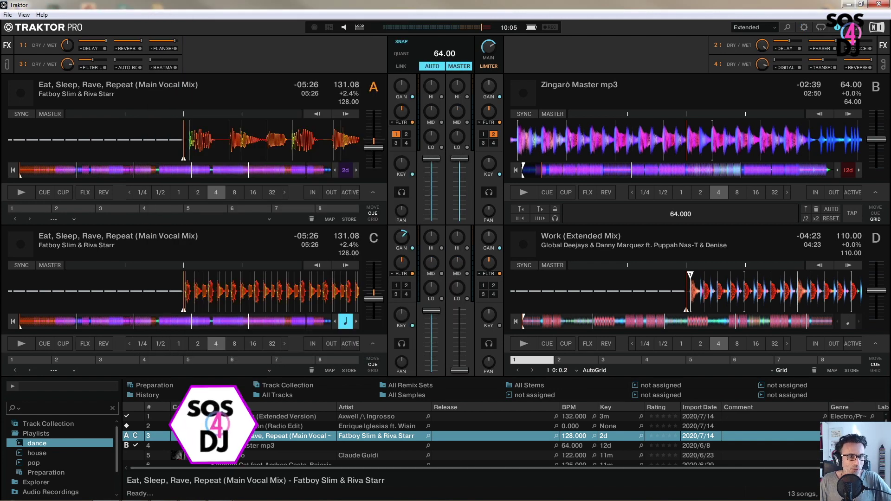